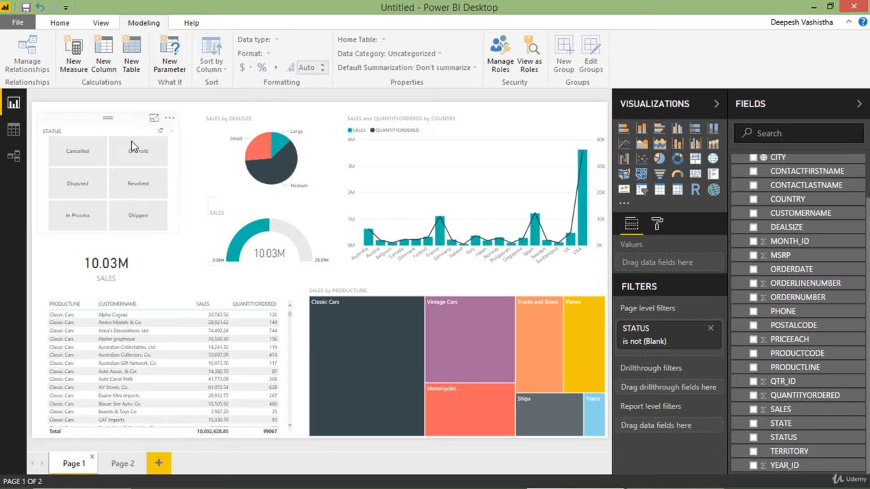
Filter the report with the STATUS slicer by In Process, Disputed, Shipped, On Hold and Cancelled in turn, and clear the selection
click(128, 132)
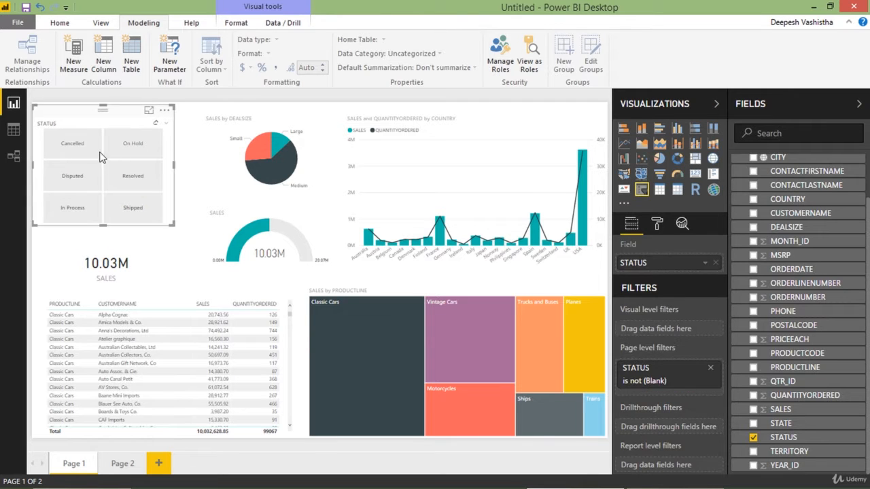
click(85, 208)
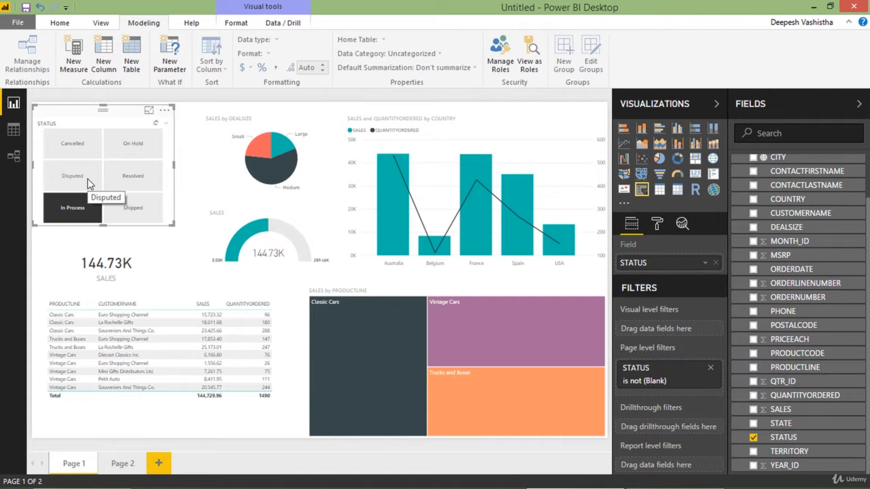
click(87, 182)
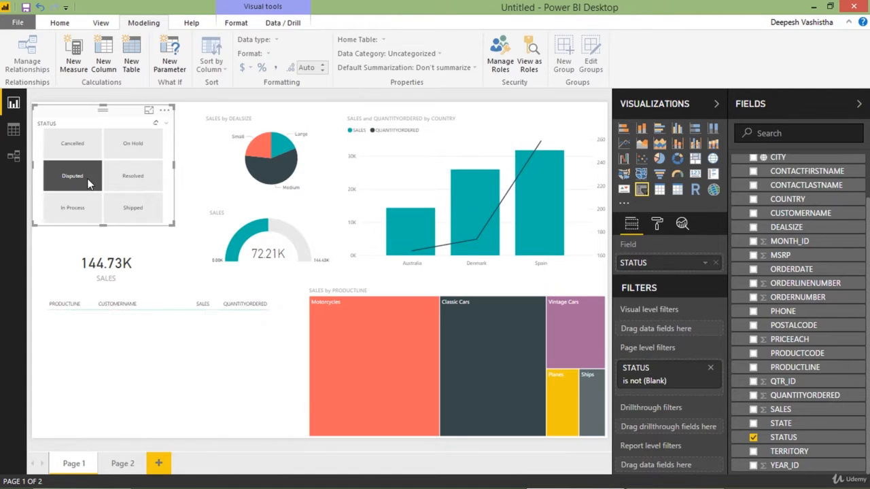
click(123, 208)
click(138, 156)
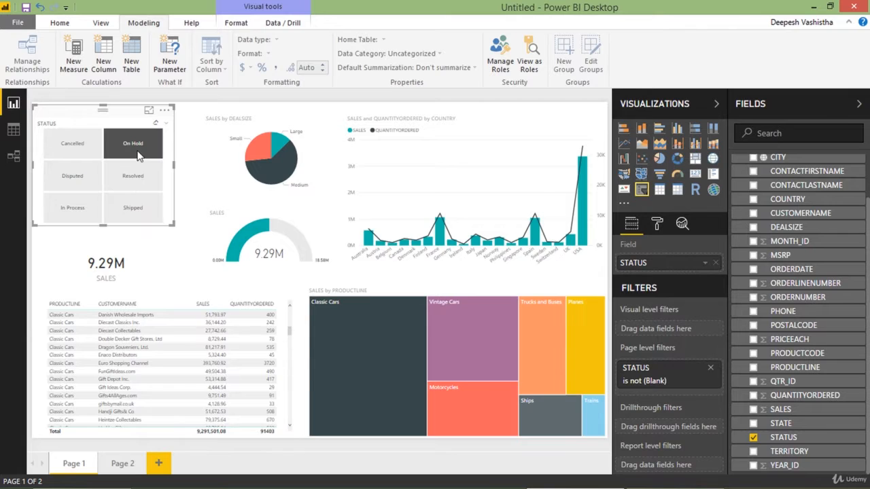
click(99, 150)
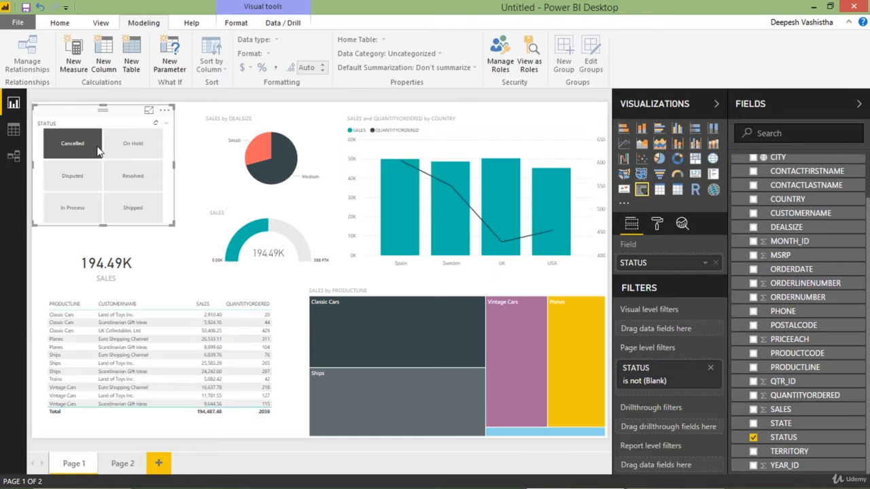
click(82, 151)
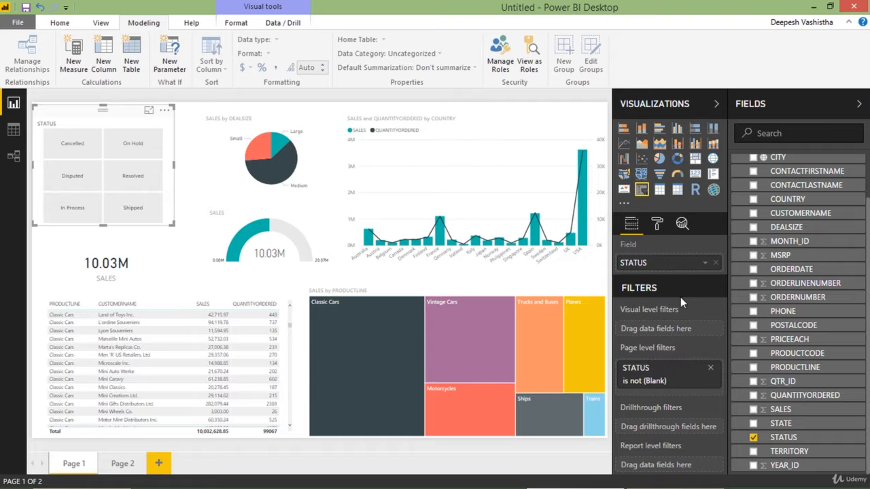
Examine the sales of Ireland and the USA in the enlarged sales and quantity by country chart, and return to the report
click(419, 183)
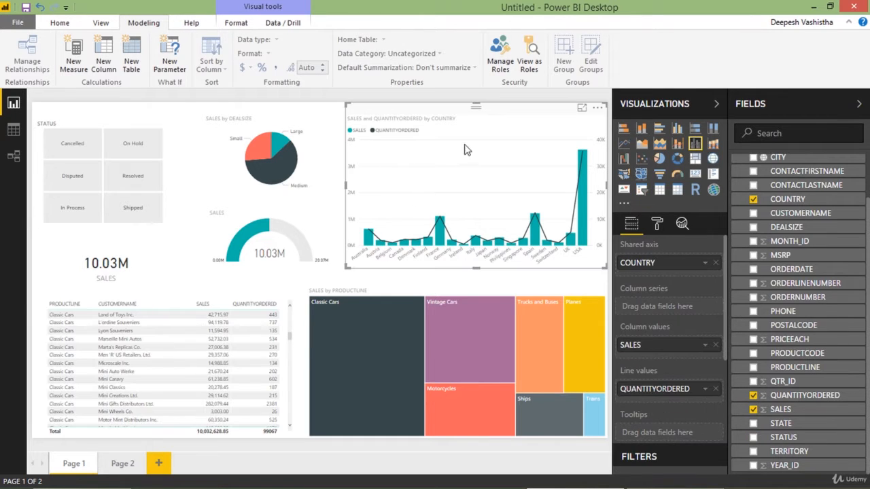
click(581, 110)
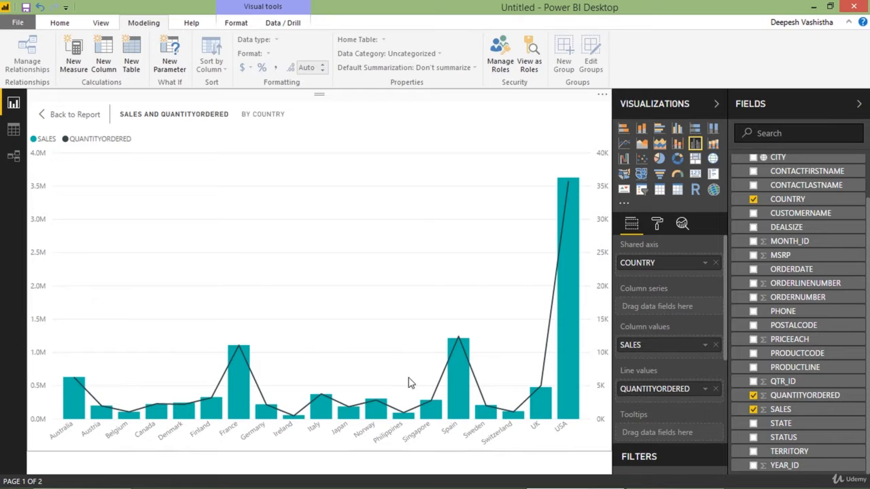
scroll(719, 366, down, 3)
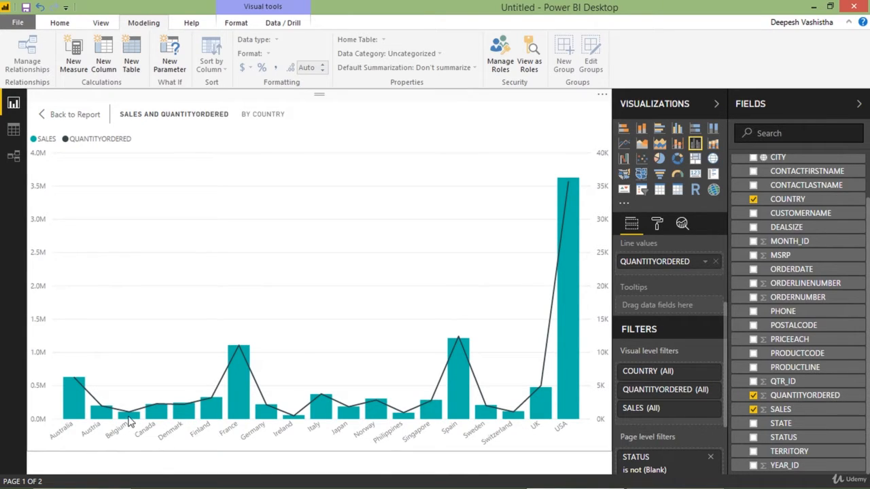
mouse_move(291, 423)
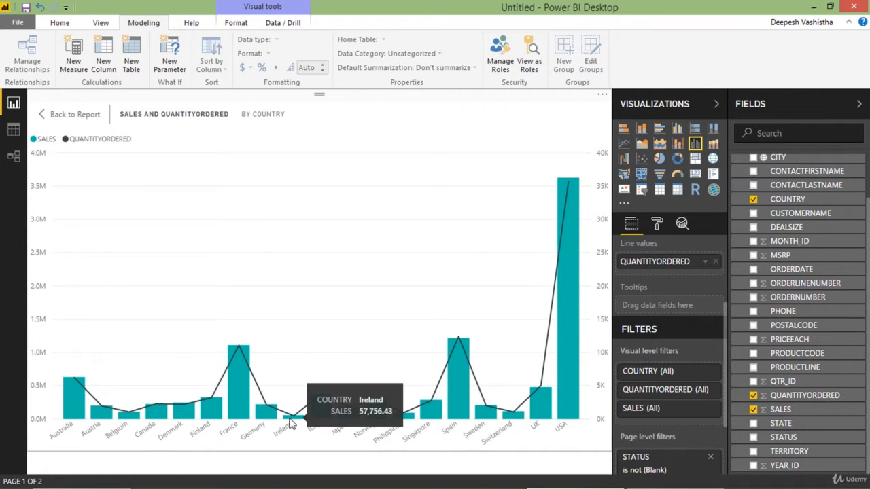
mouse_move(562, 358)
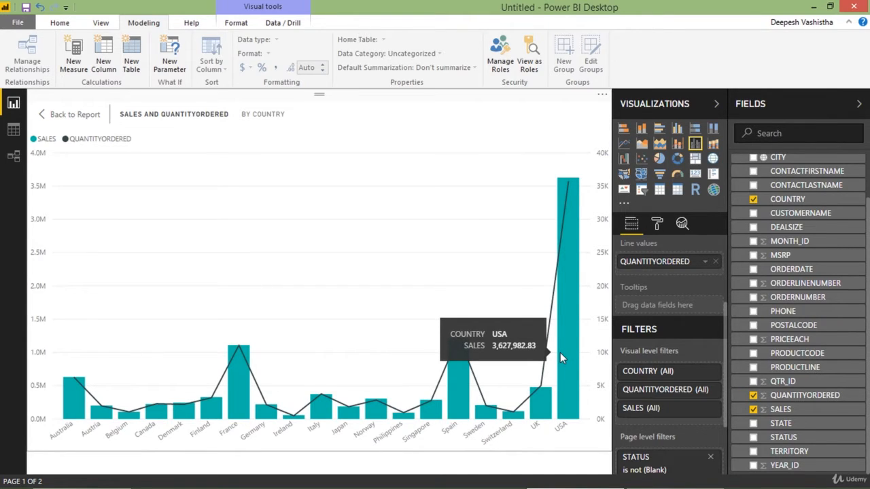
click(70, 115)
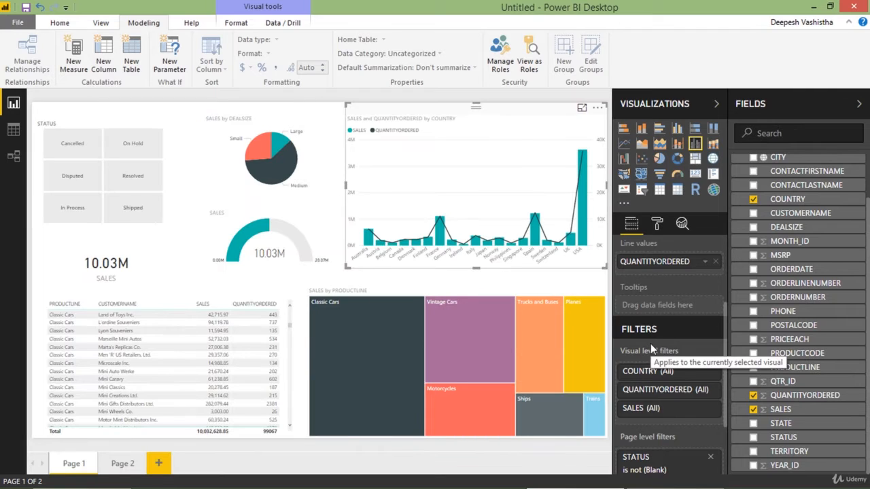
Apply a visual level SALES filter to the country chart: is greater than 200000 And is less than or equal to 2000000
scroll(669, 342, up, 3)
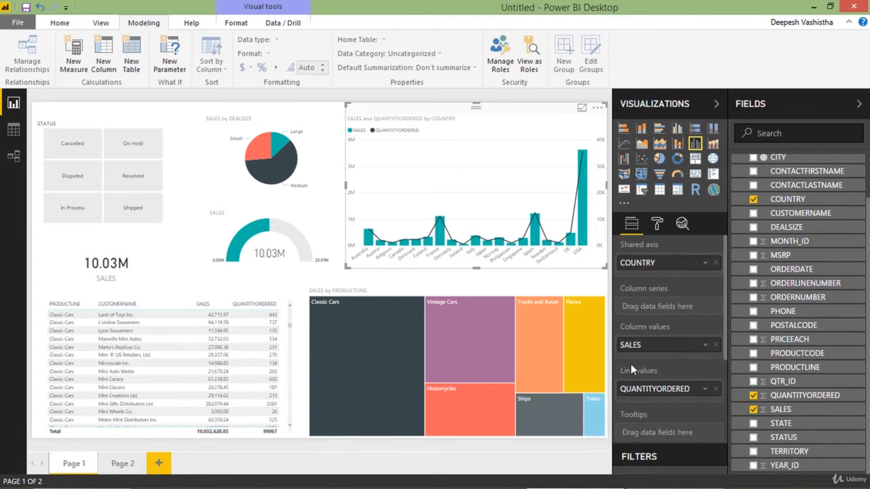
scroll(630, 364, down, 5)
click(672, 345)
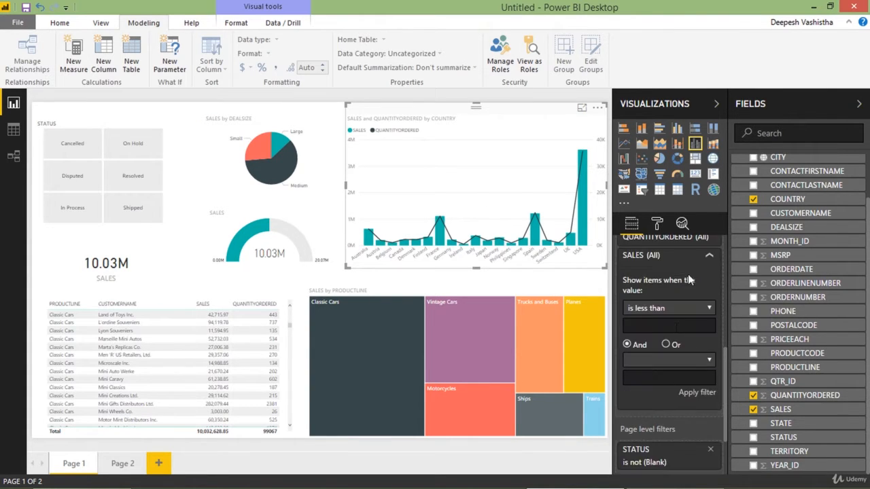
click(663, 308)
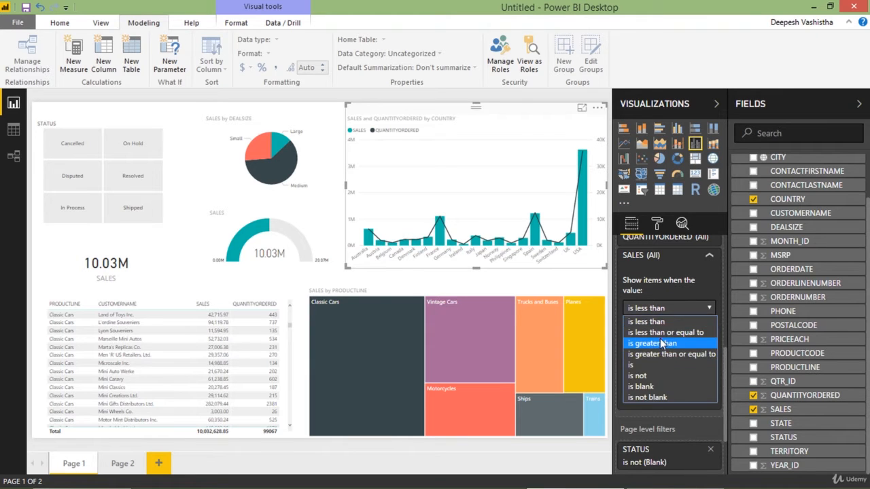
click(662, 344)
click(662, 327)
text(200000)
click(663, 360)
click(663, 281)
click(663, 378)
text(2000000)
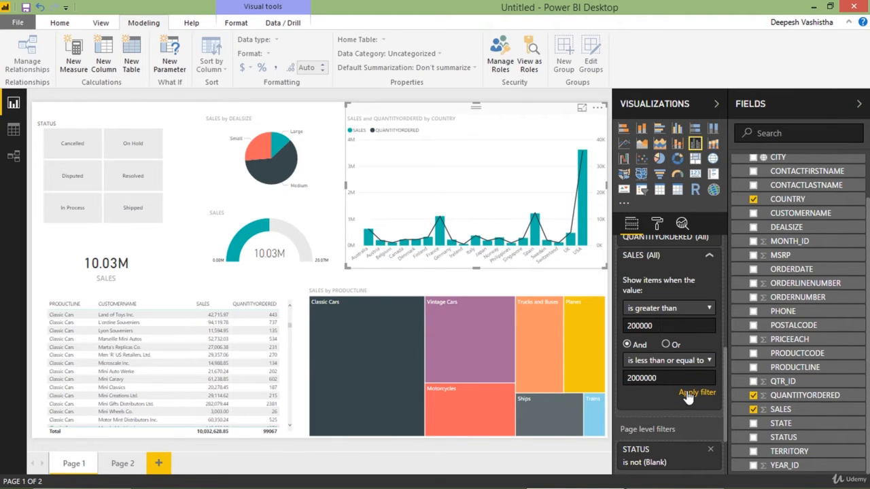
click(697, 392)
Inspect the filtered country chart in focus mode, and clear its SALES filter back on the report page
click(582, 108)
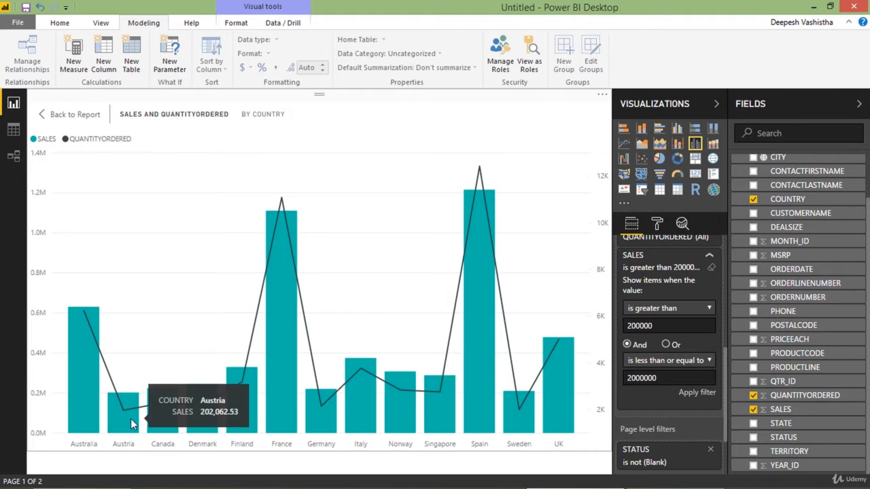
click(80, 115)
scroll(673, 378, down, 1)
click(670, 308)
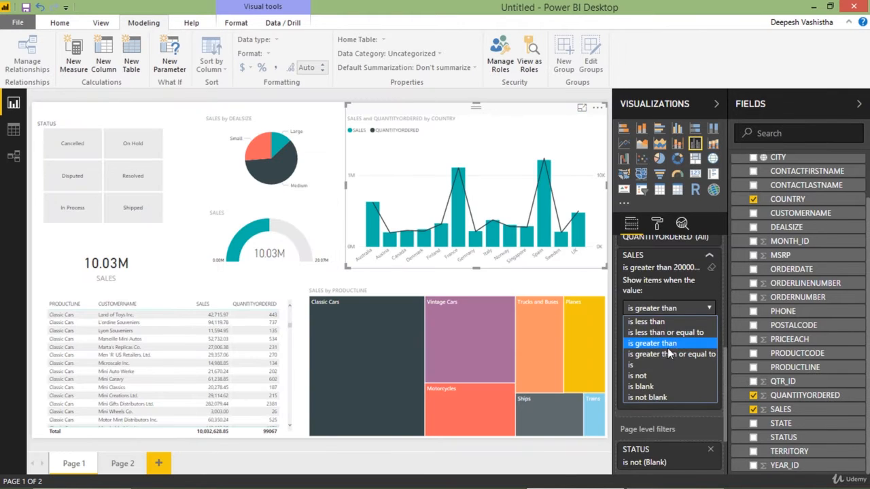
click(669, 348)
scroll(687, 326, up, 1)
click(709, 319)
On Page 2, try the customer sales bar chart's CUSTOMERNAME filter with Alpha Cognac, and select all customers again
click(123, 463)
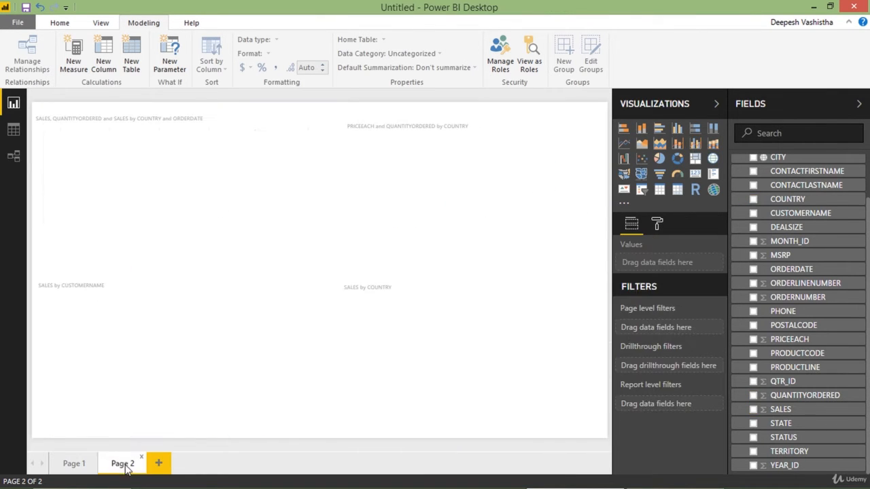
scroll(408, 253, down, 5)
click(75, 114)
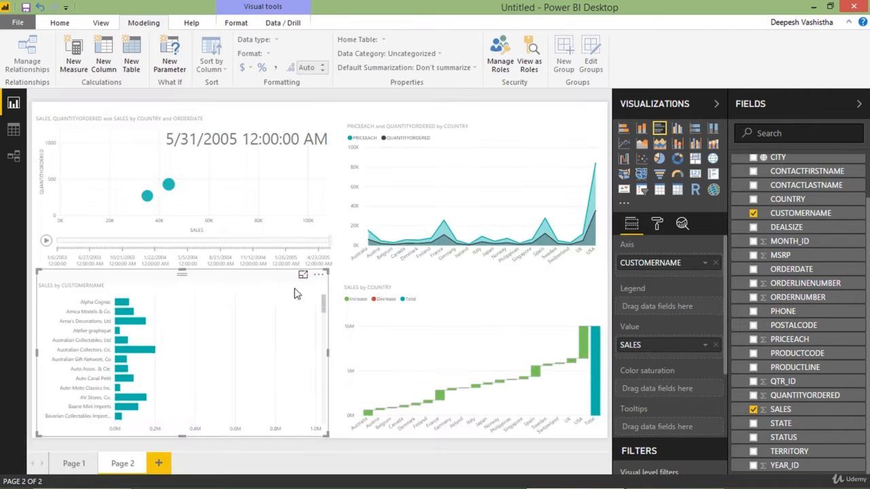
scroll(677, 329, down, 3)
click(698, 327)
scroll(682, 333, down, 6)
scroll(682, 334, up, 6)
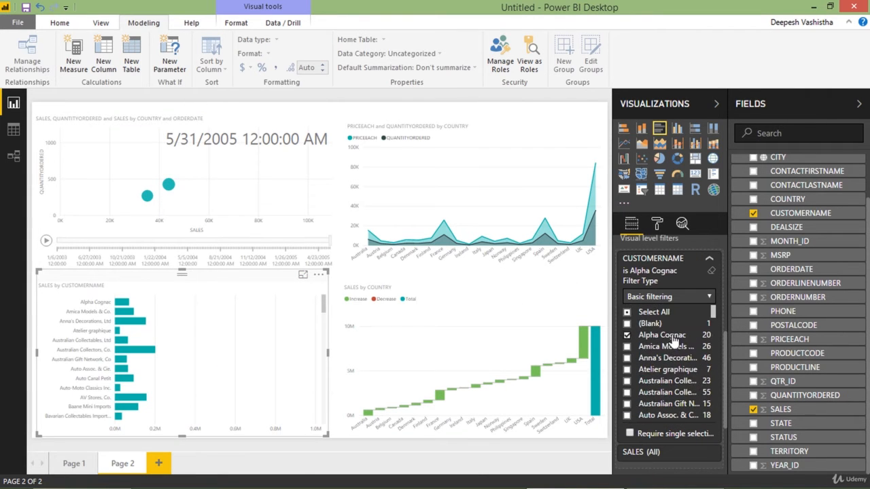
click(626, 312)
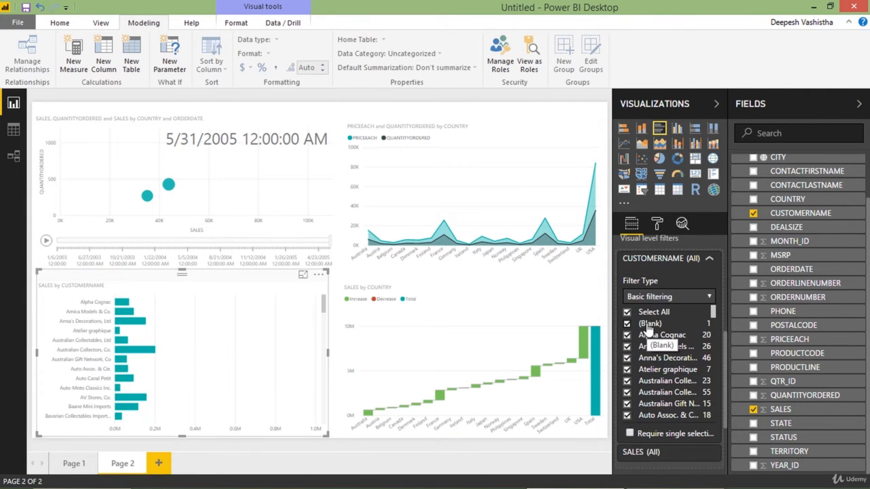
Limit the customer bar chart to the top 10 customers by SALES with a Top N filter, and sort the bars by descending SALES
click(667, 297)
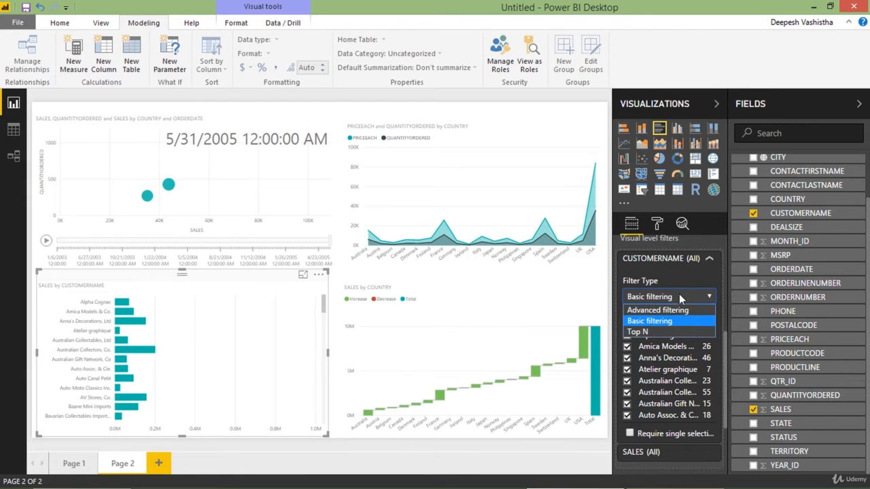
click(658, 306)
click(668, 300)
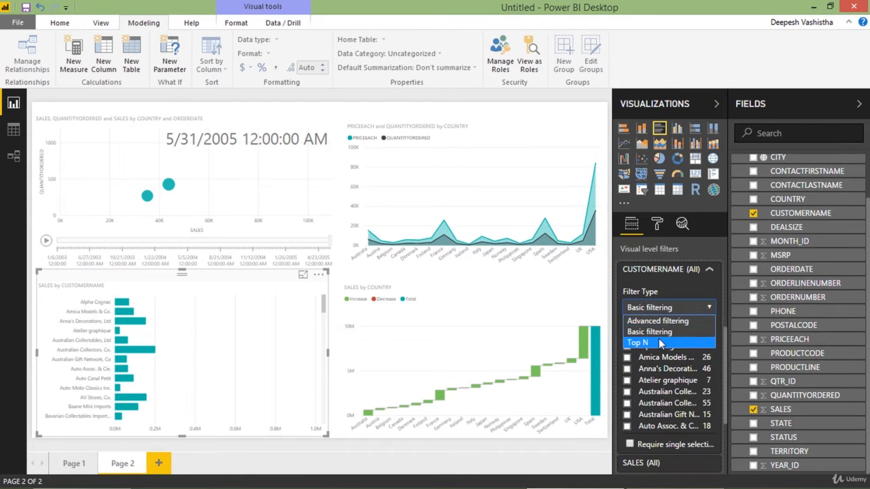
click(664, 339)
click(691, 344)
text(10)
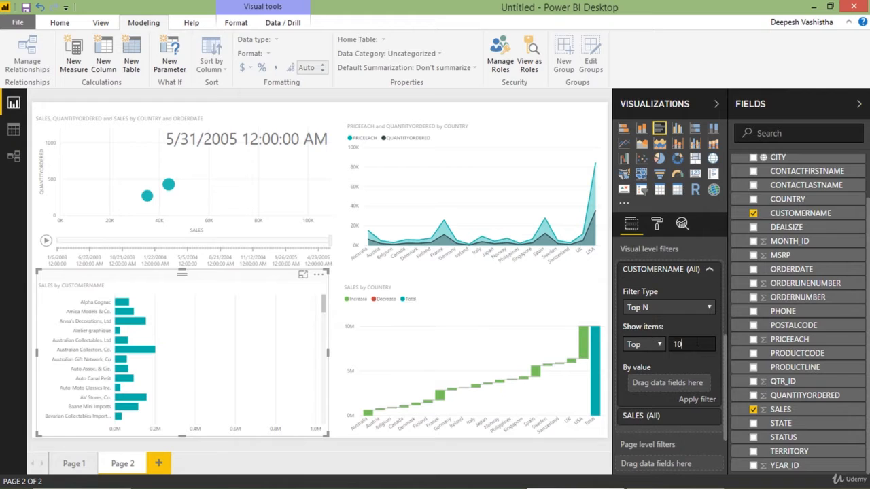
drag(780, 409, 667, 382)
click(697, 399)
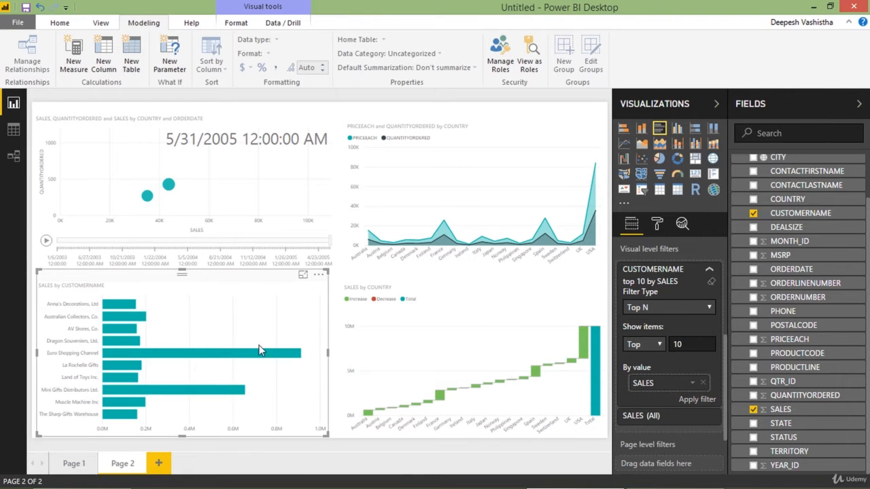
click(319, 274)
click(364, 373)
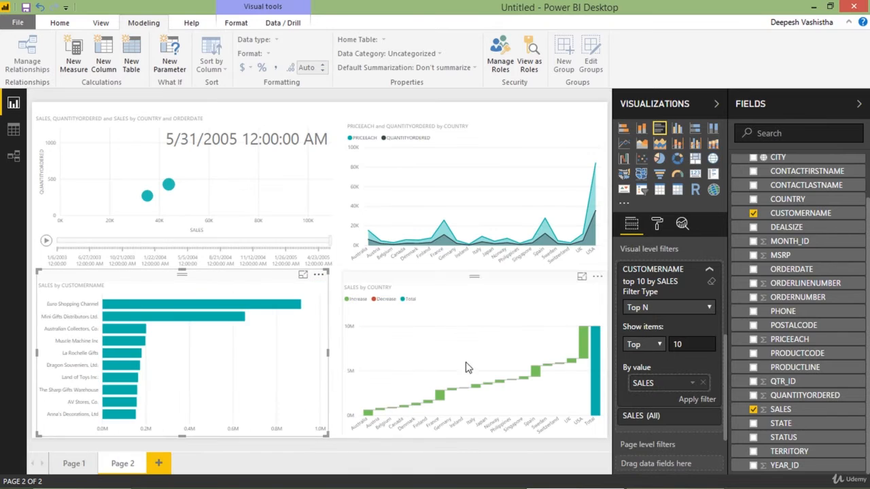
On Page 1, filter the country chart to SALES values greater than 200000 And less than or equal to 2000000
click(74, 464)
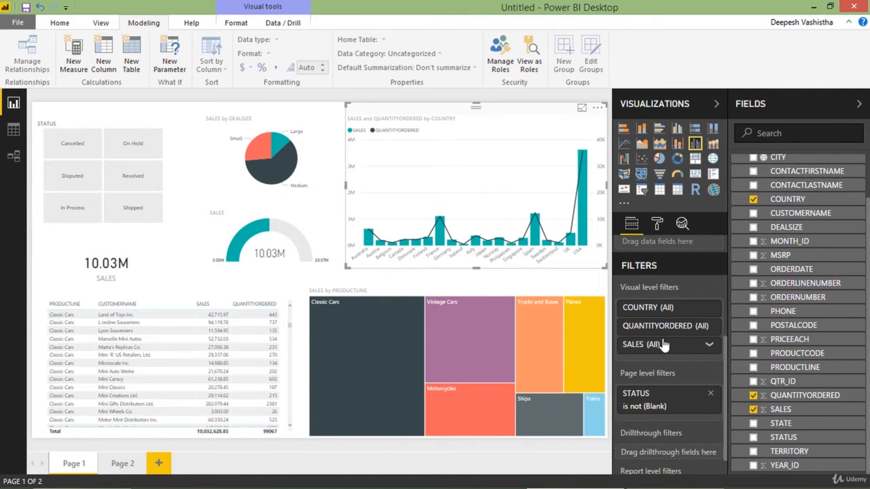
scroll(670, 340, down, 1)
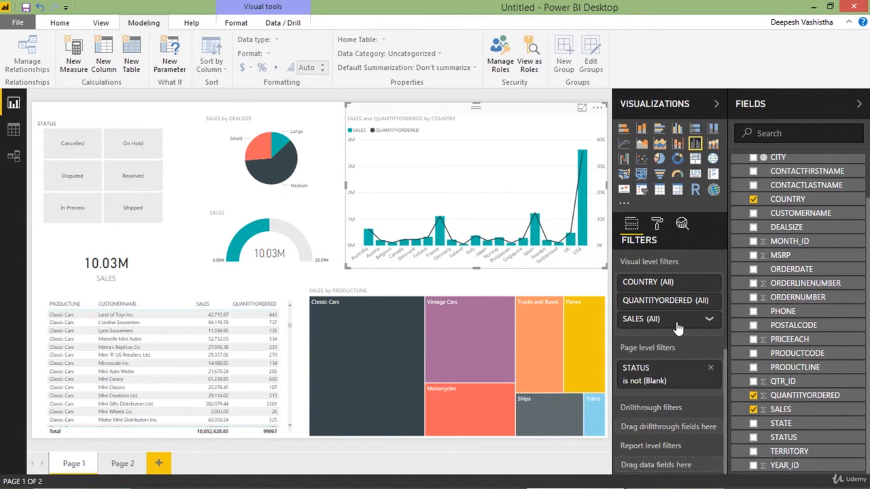
click(678, 329)
scroll(678, 328, down, 2)
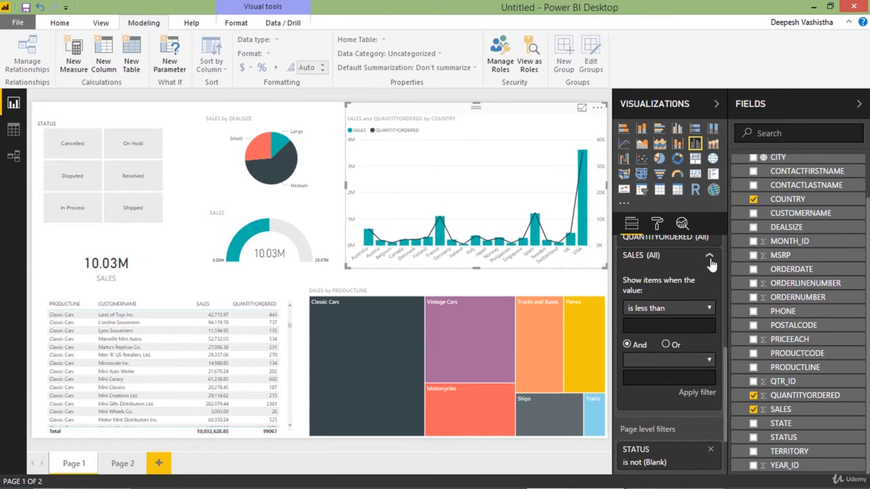
click(662, 308)
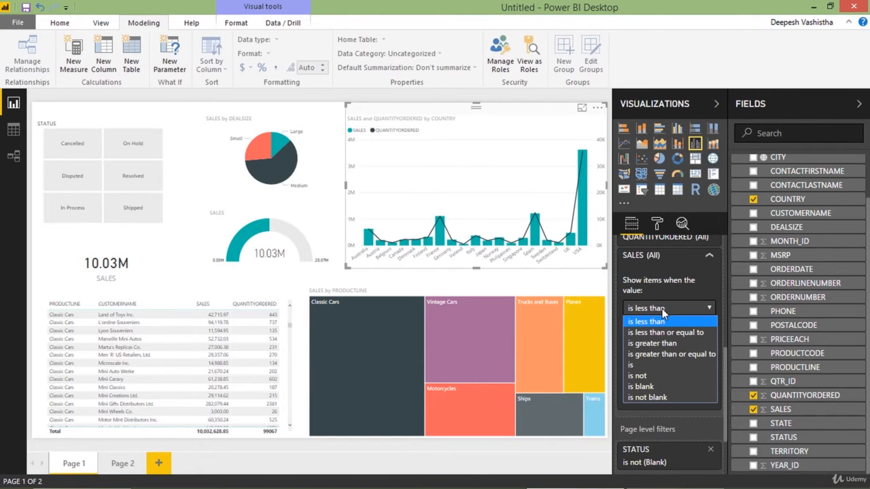
click(661, 346)
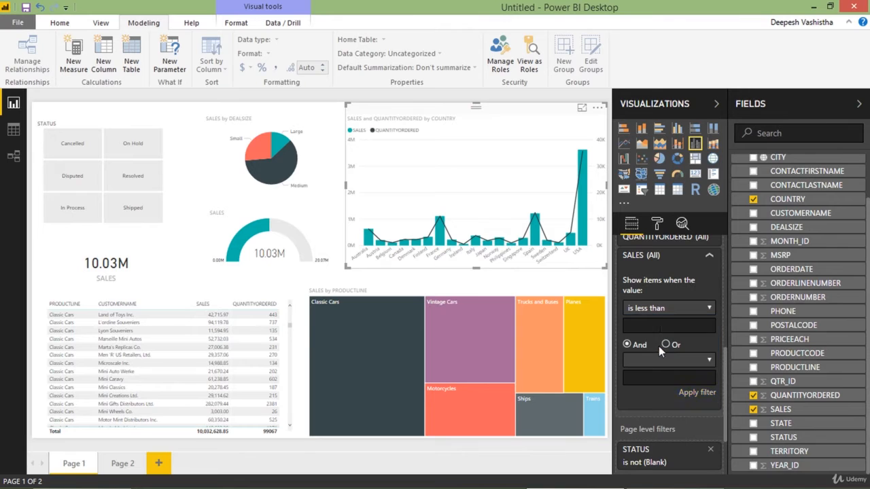
text(200000)
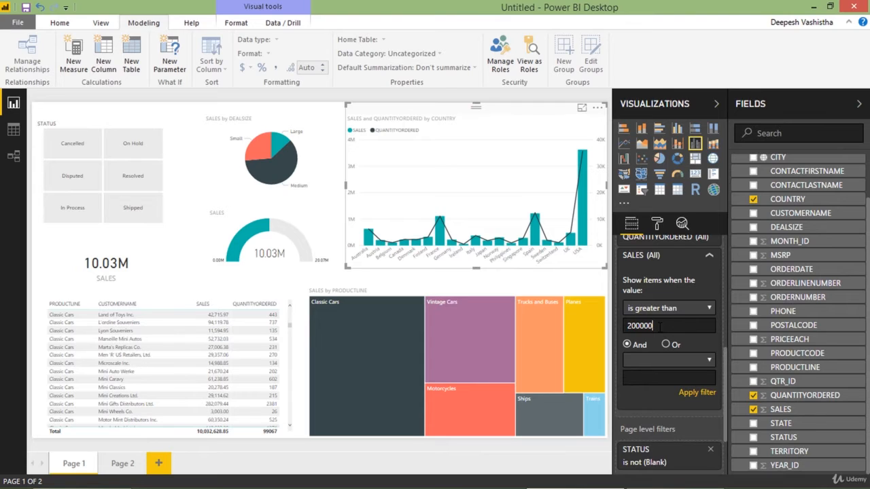
click(673, 358)
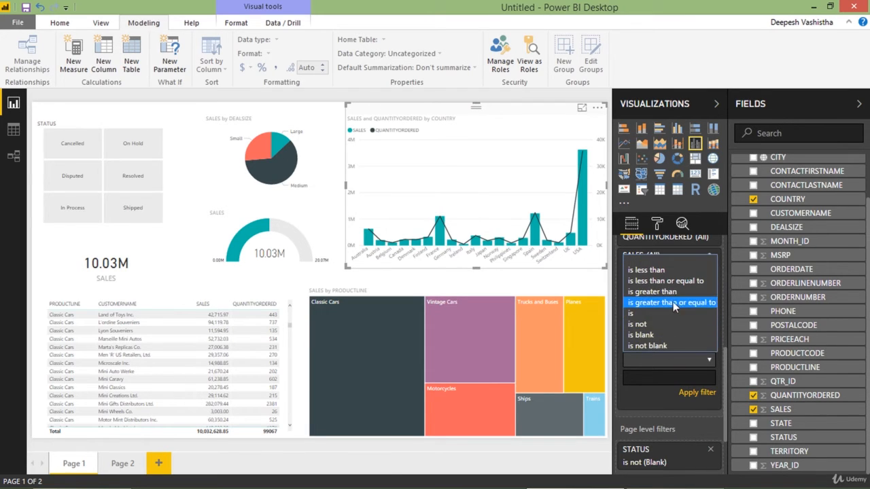
click(675, 284)
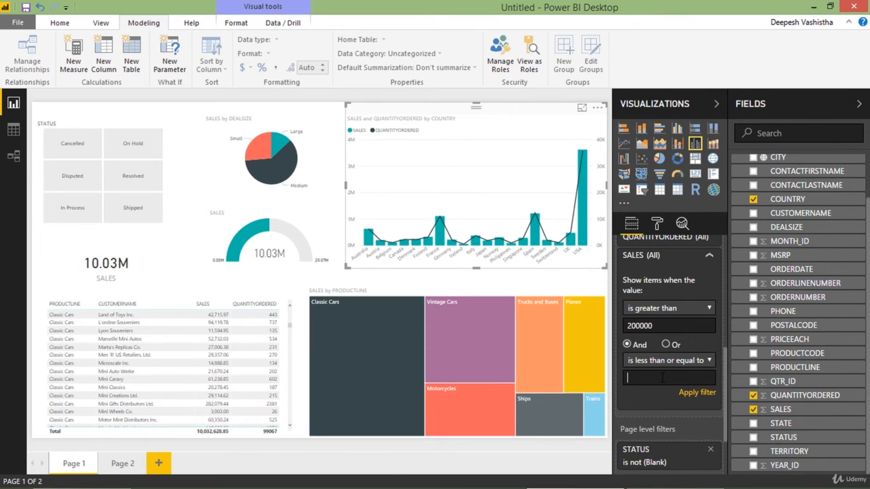
text(2000000)
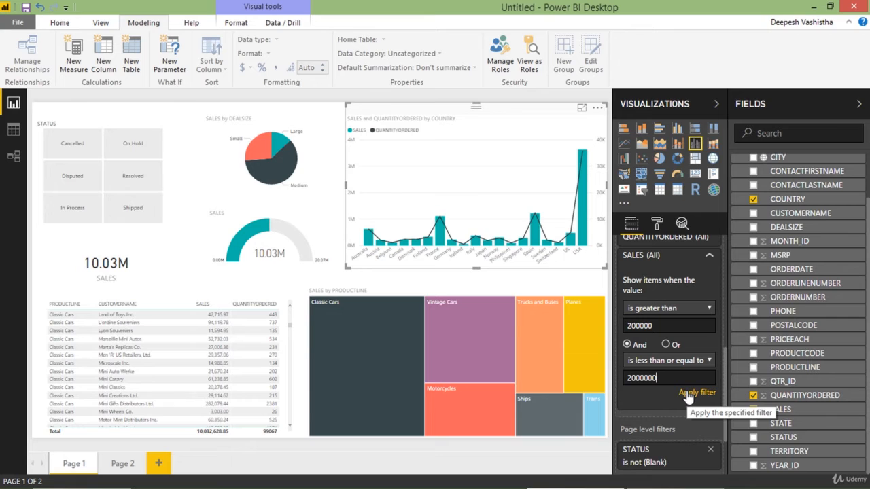
click(688, 396)
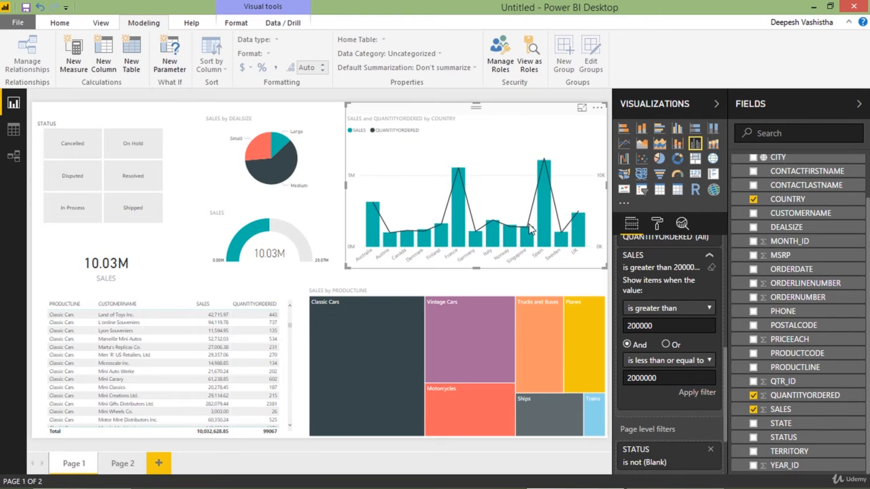
Inspect the Austria and Spain sales of the filtered country chart in focus mode, and return to the report
click(582, 108)
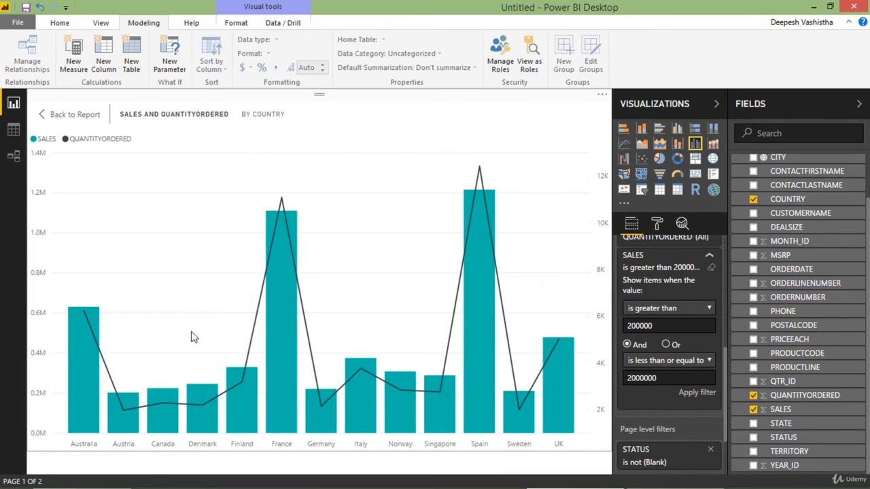
mouse_move(492, 242)
mouse_move(131, 420)
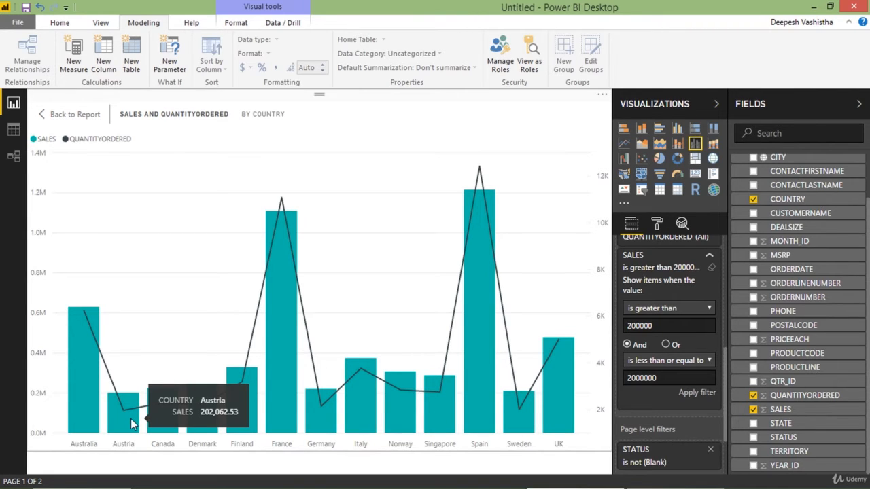
mouse_move(488, 270)
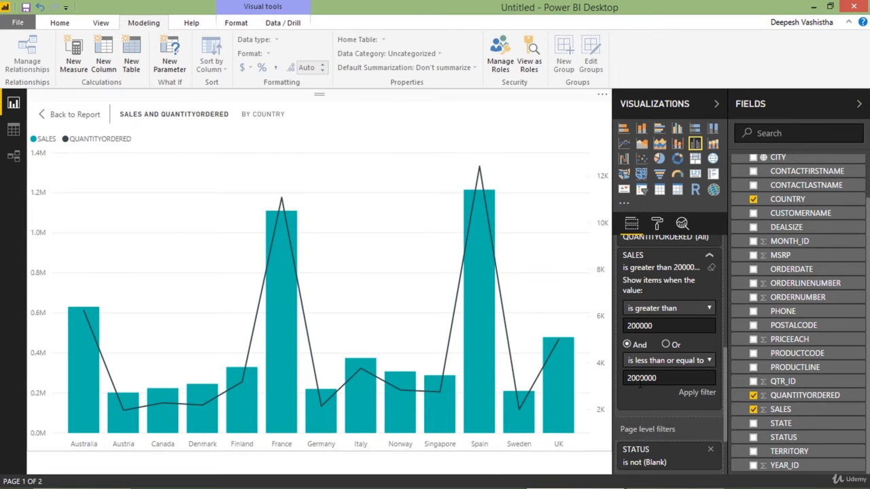
click(73, 115)
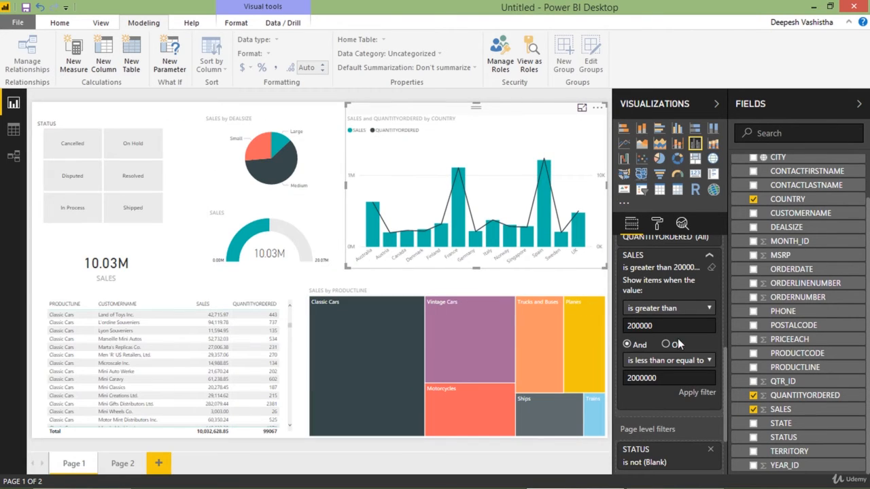
Review the condition choices of the country chart's SALES filter, and collapse the filter card
scroll(676, 324, up, 2)
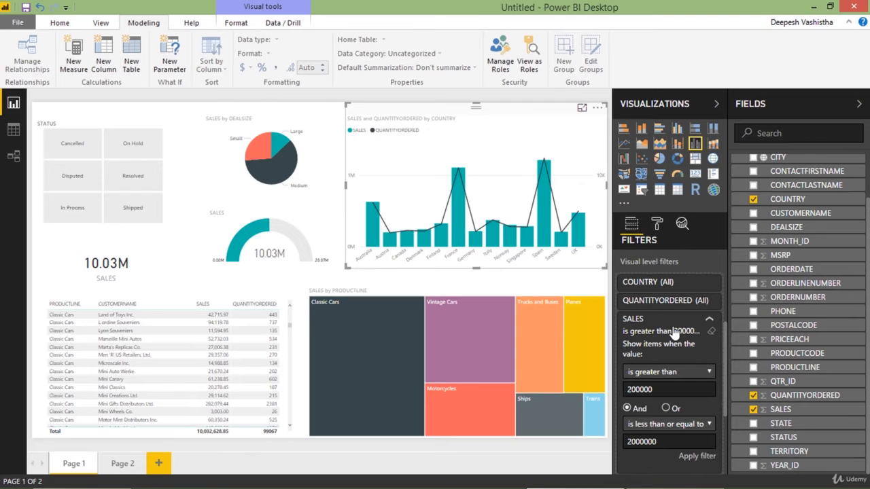
scroll(675, 376, down, 2)
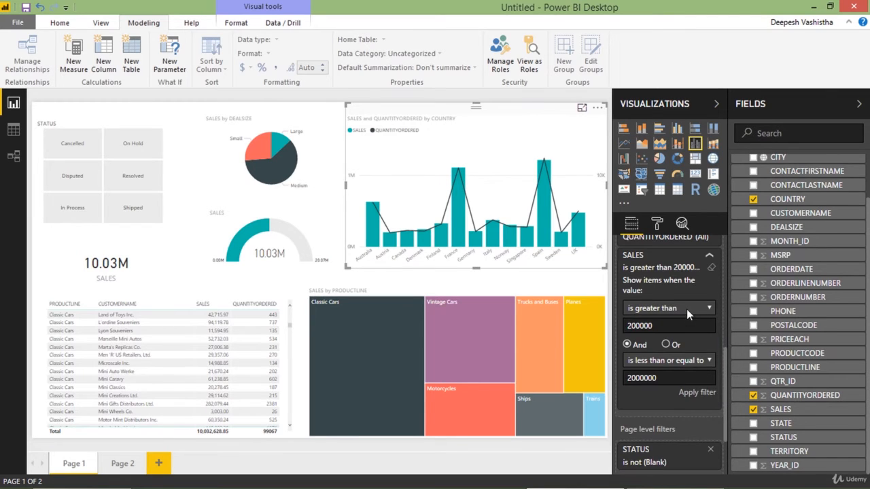
click(687, 309)
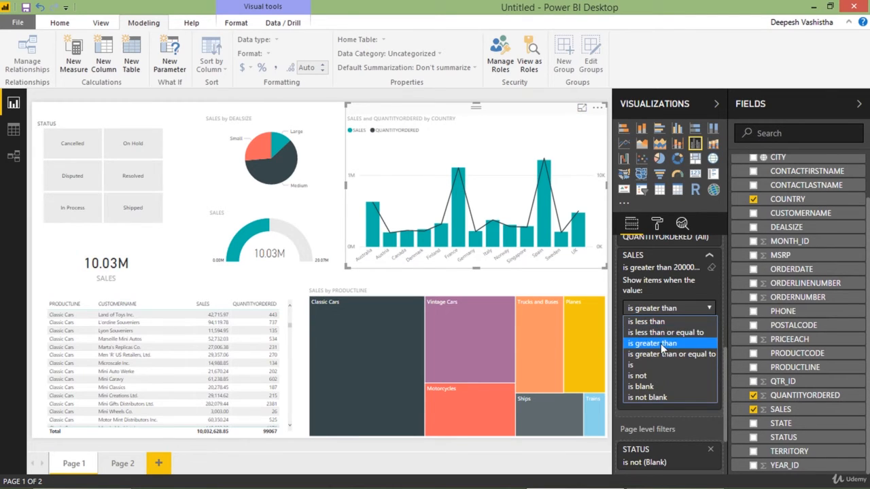
click(686, 309)
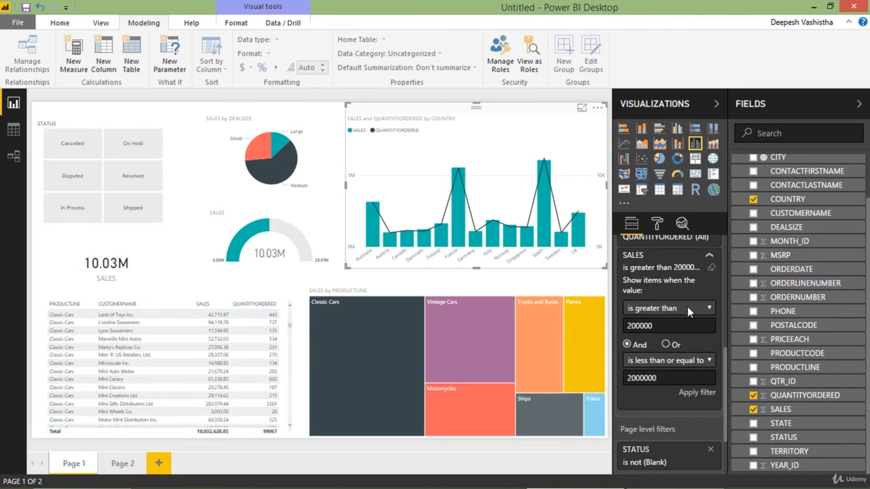
scroll(684, 282, up, 2)
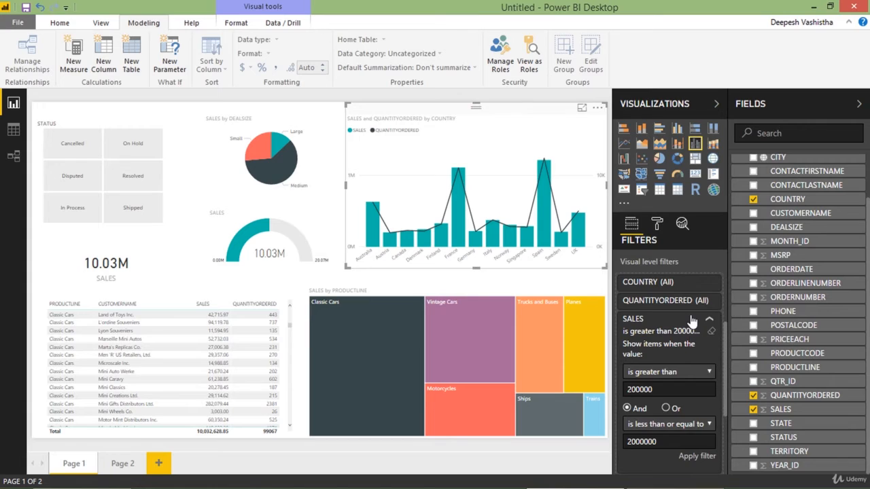
click(692, 320)
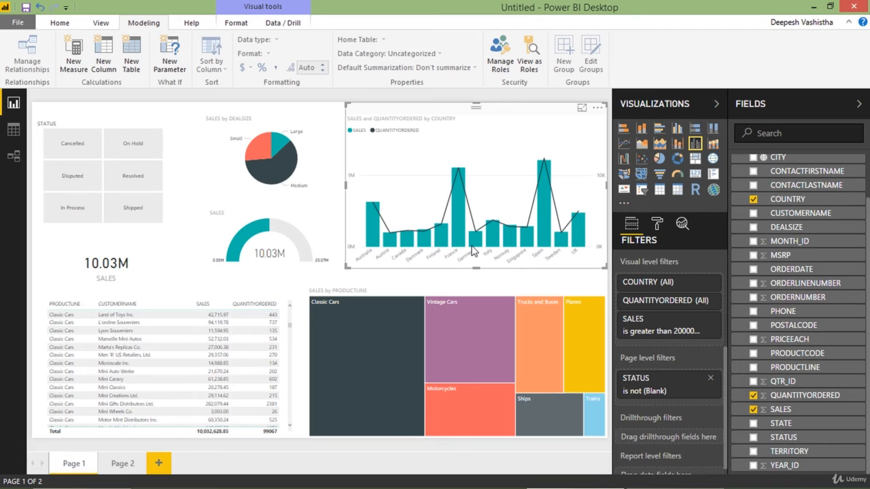
On Page 2, look through all customers in the customer sales bar chart in focus mode, and return to the report
click(124, 465)
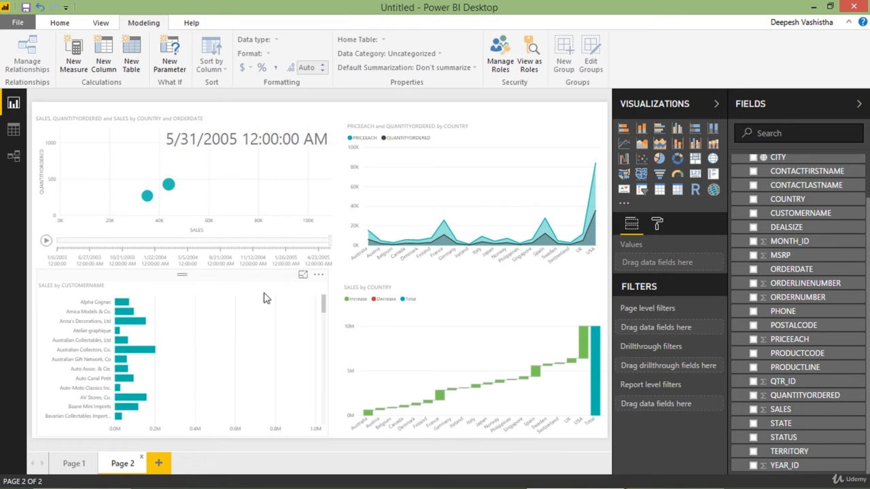
click(303, 275)
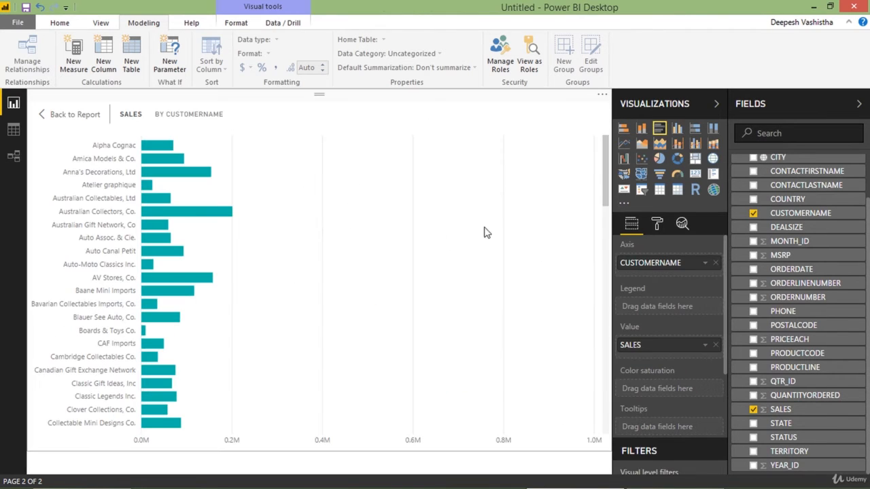
drag(607, 194, 623, 171)
scroll(497, 254, down, 6)
scroll(496, 255, down, 10)
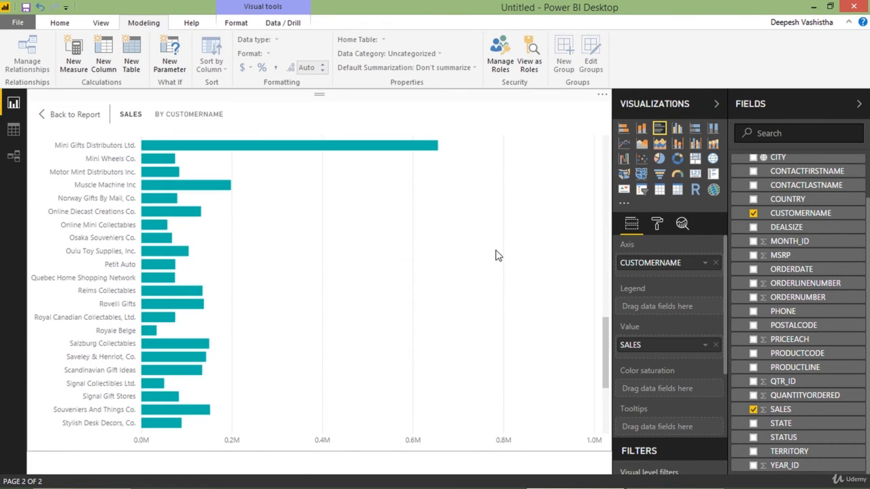
scroll(496, 255, up, 14)
scroll(496, 255, up, 4)
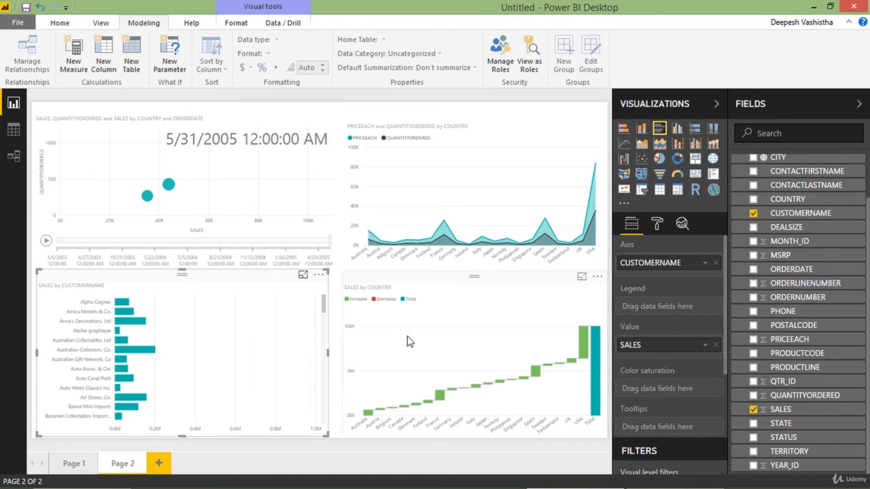
Try basic CUSTOMERNAME filtering with the eight customers from Alpha Cognac to Auto Assoc. & Cie., and select all customers again
scroll(649, 371, down, 3)
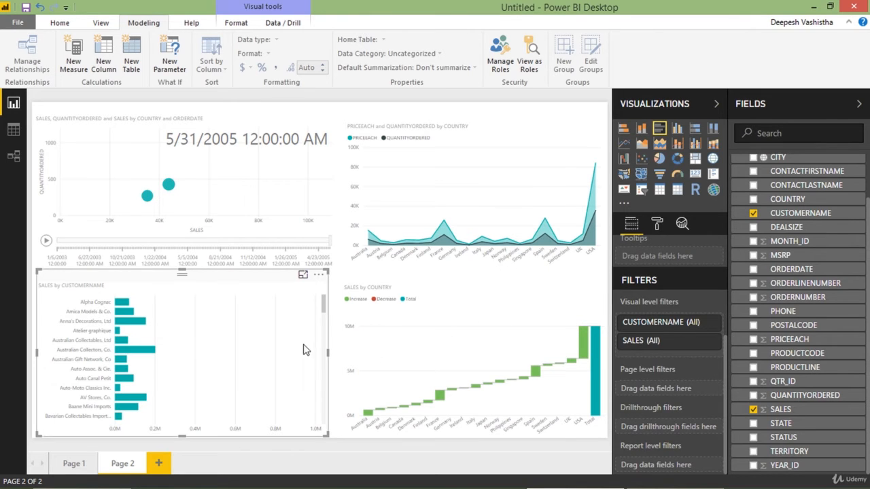
click(696, 326)
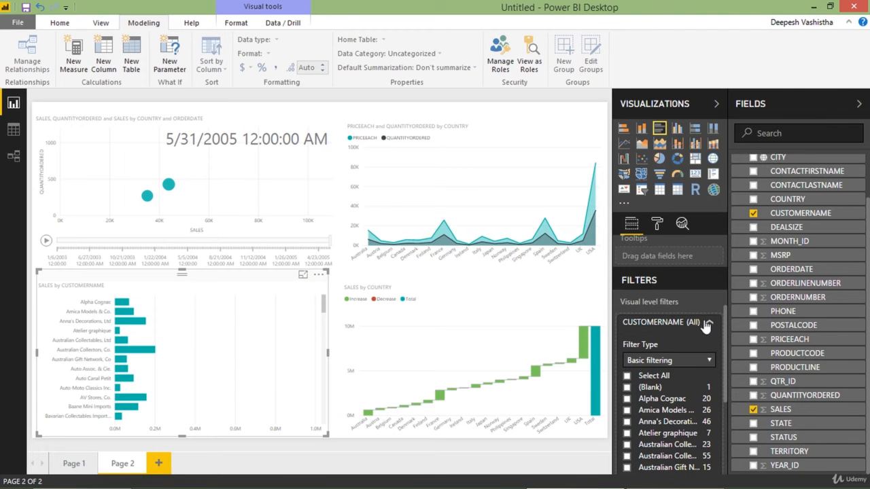
scroll(683, 361, down, 4)
scroll(687, 365, down, 8)
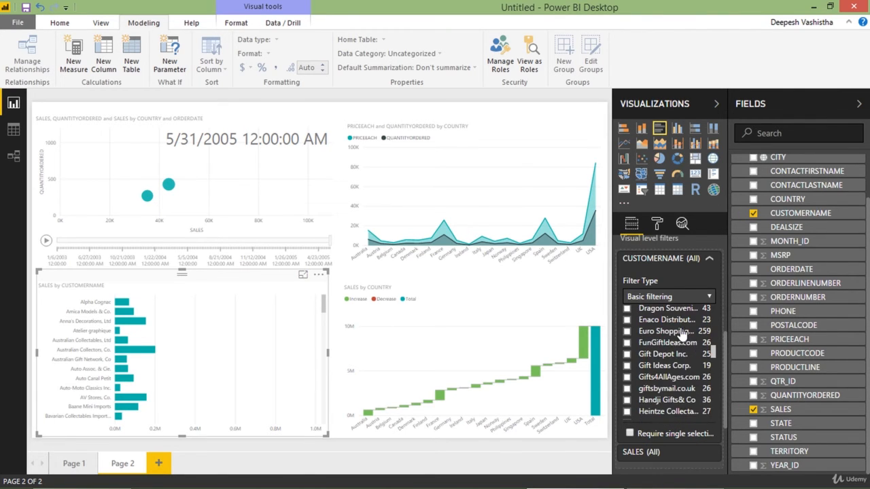
scroll(683, 347, up, 10)
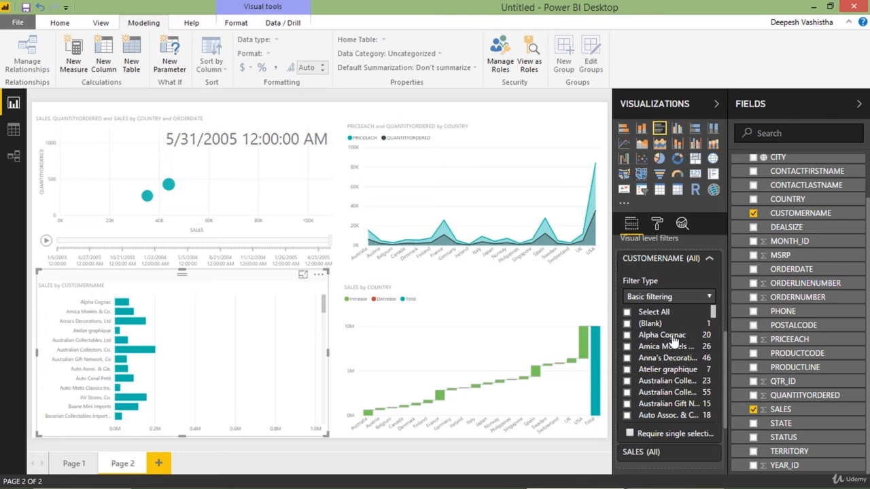
click(670, 335)
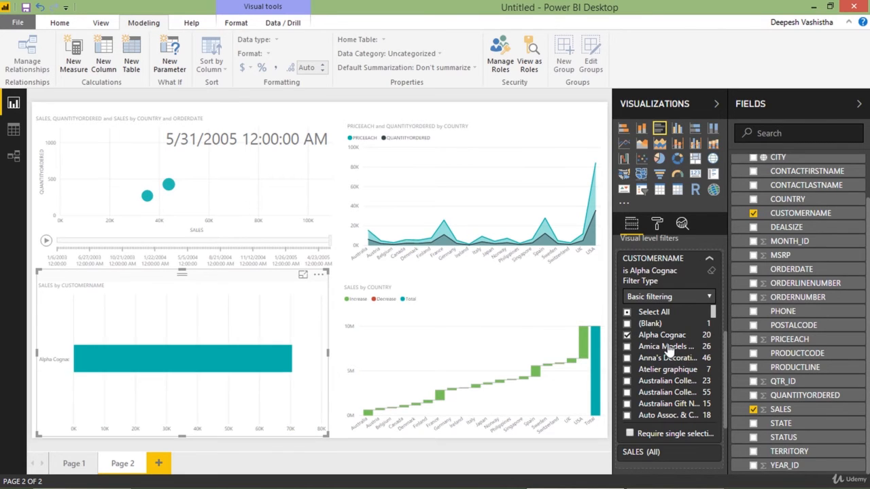
click(667, 346)
click(667, 358)
click(665, 370)
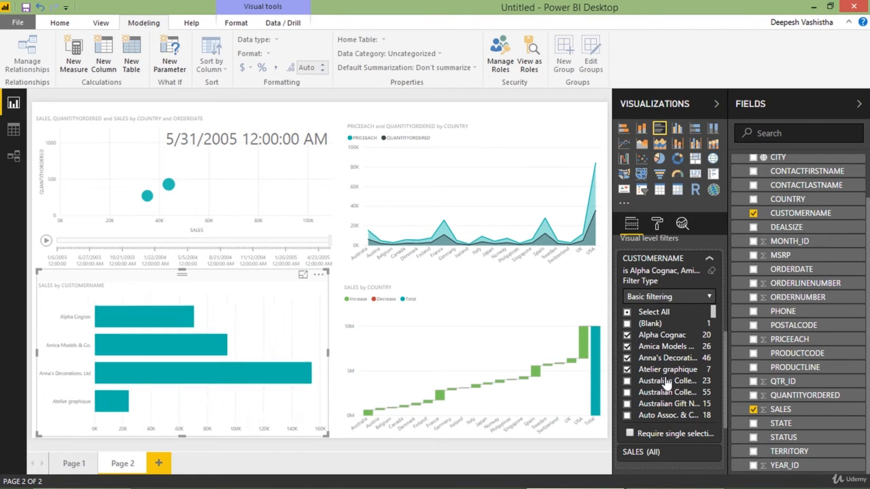
click(666, 382)
click(666, 392)
click(667, 404)
click(666, 415)
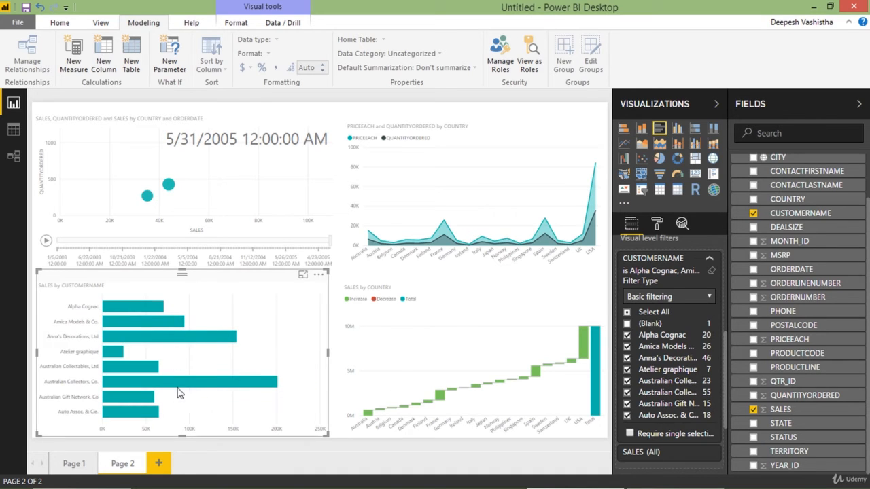
click(627, 313)
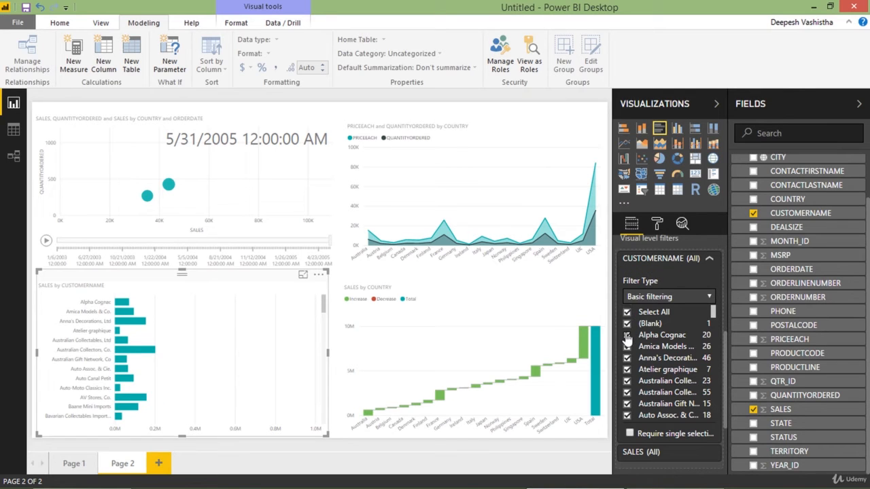
Review the advanced filtering conditions available for the CUSTOMERNAME filter, and return the filter to basic filtering
click(669, 299)
click(667, 301)
click(679, 297)
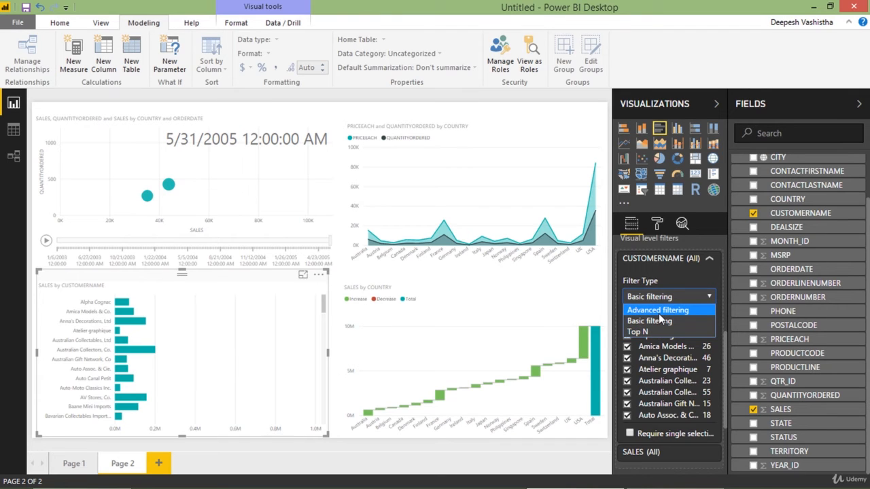
click(658, 313)
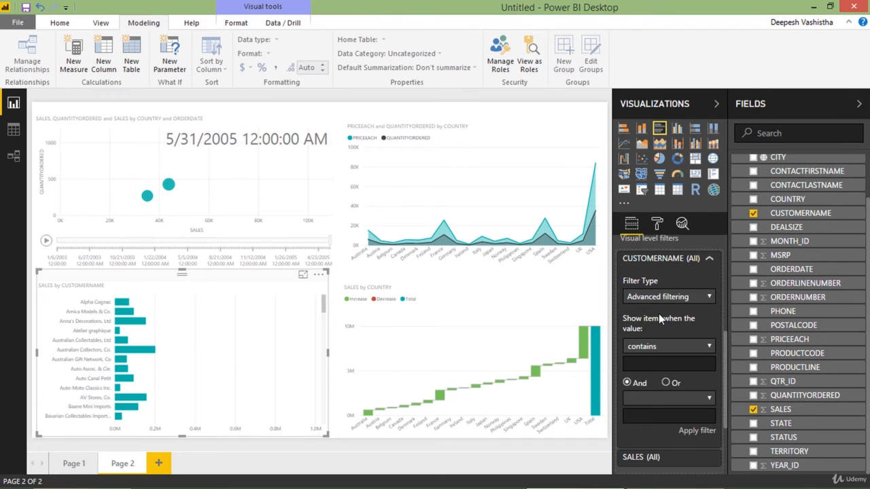
click(658, 348)
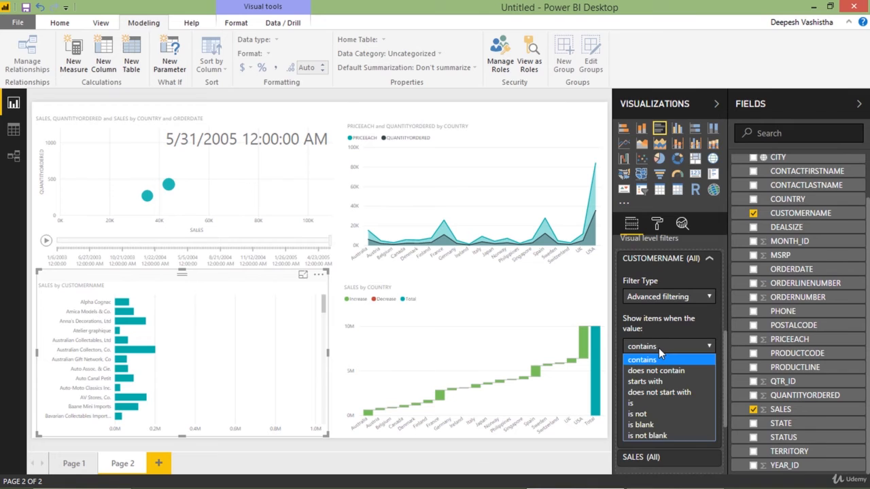
click(659, 348)
click(669, 299)
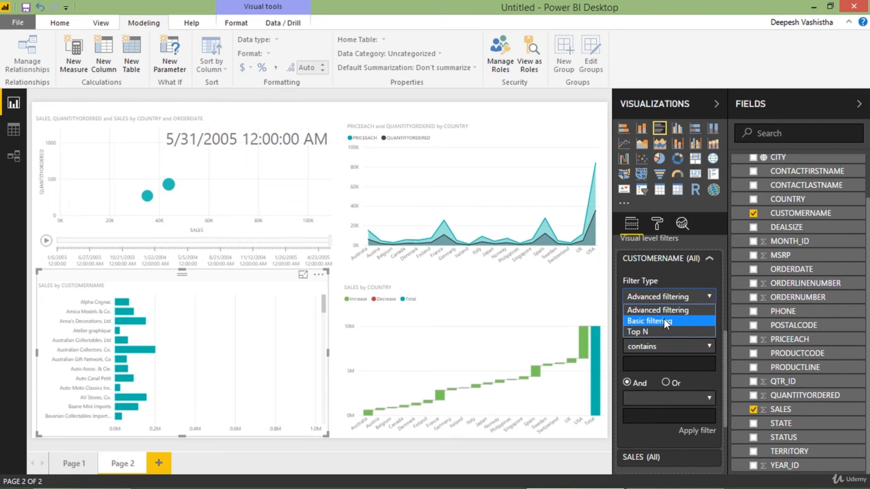
click(664, 324)
Apply a Top N filter on CUSTOMERNAME that shows the top 10 items by SALES
click(668, 307)
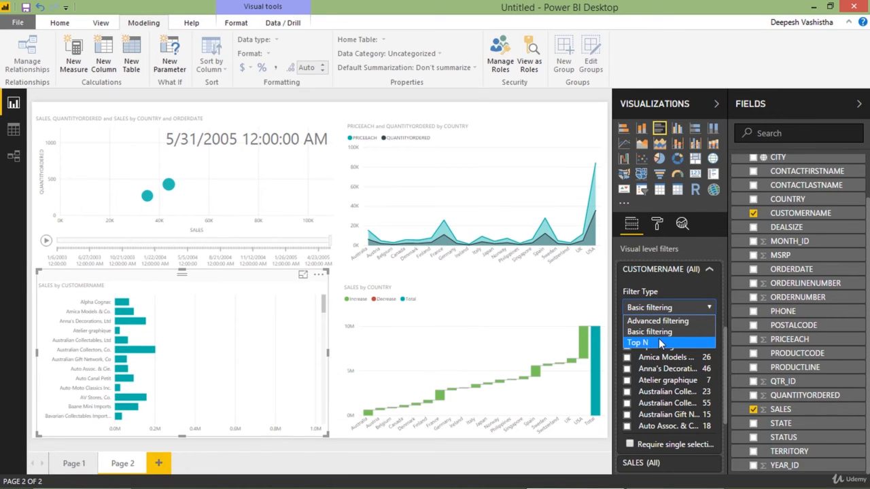
click(660, 343)
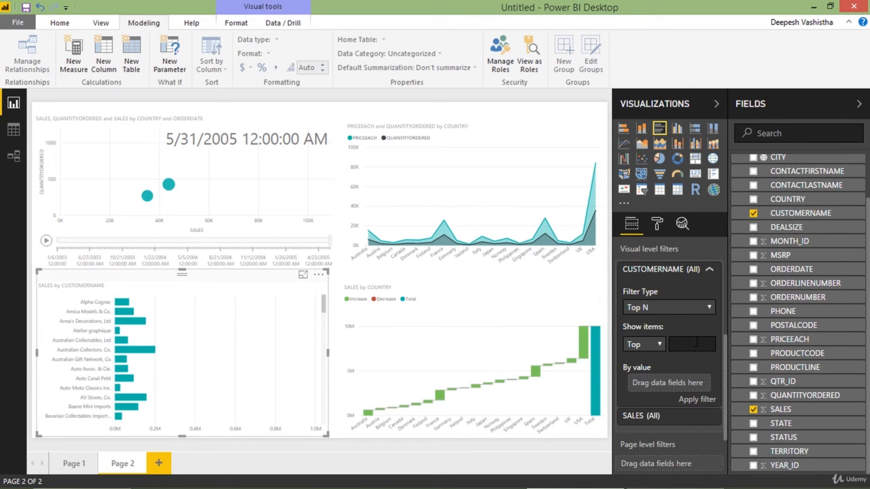
text(10)
drag(781, 409, 688, 385)
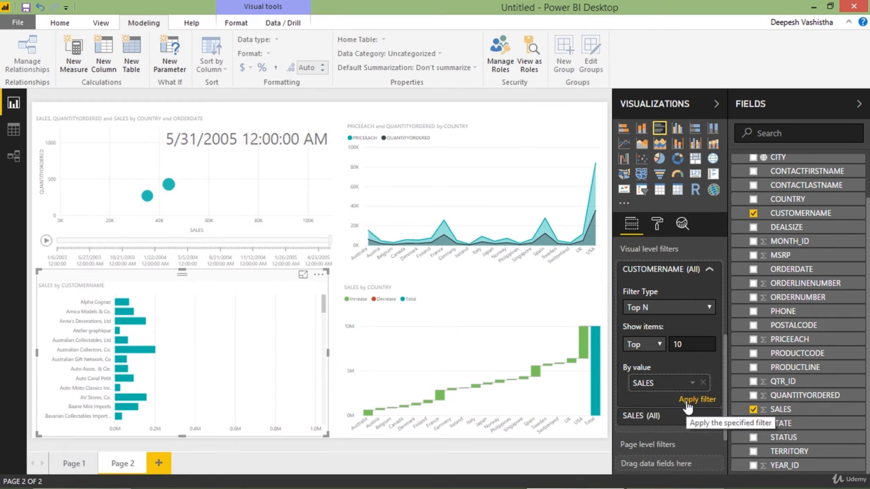
click(693, 400)
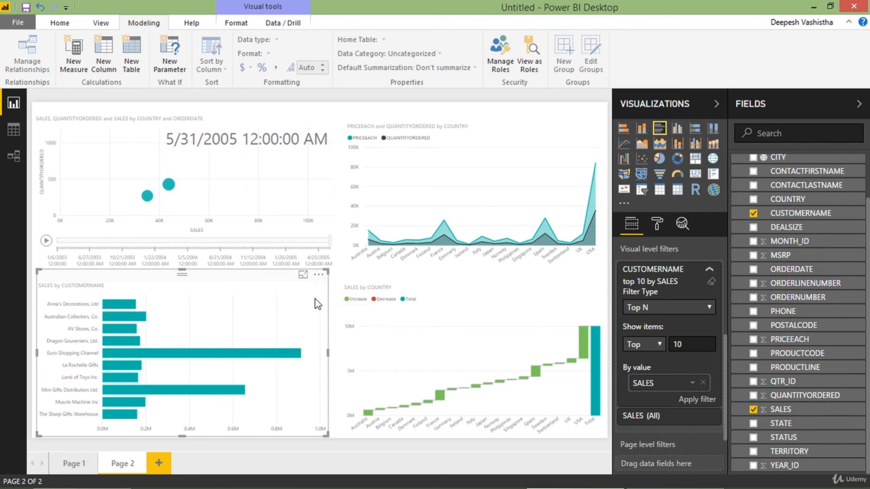
Sort the customer sales bar chart by SALES in descending order, inspect it in focus mode, and return to the report
click(318, 275)
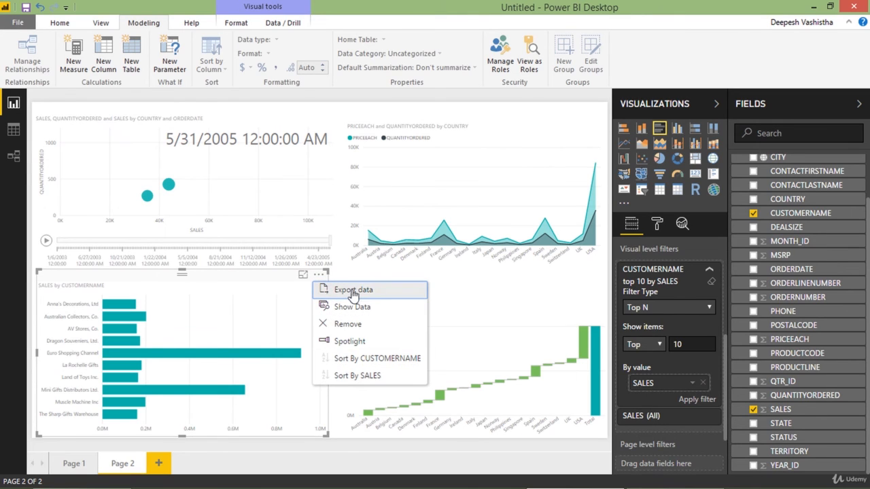
click(367, 377)
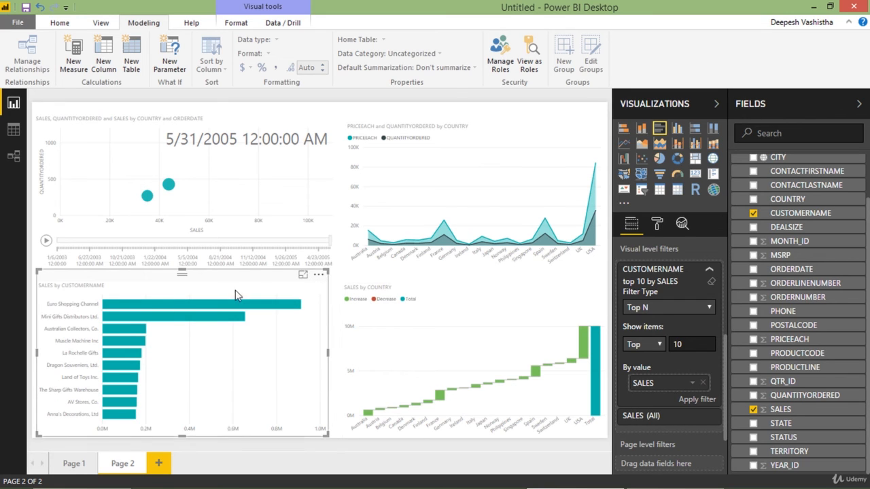
click(303, 275)
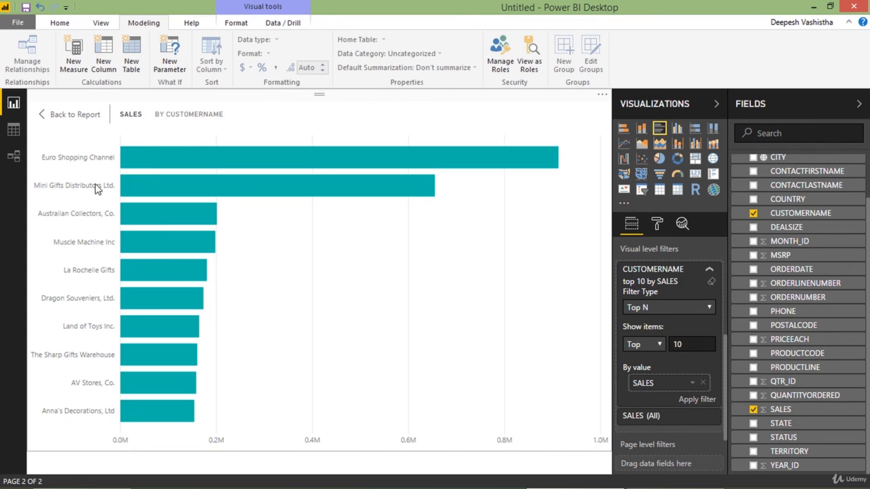
click(95, 118)
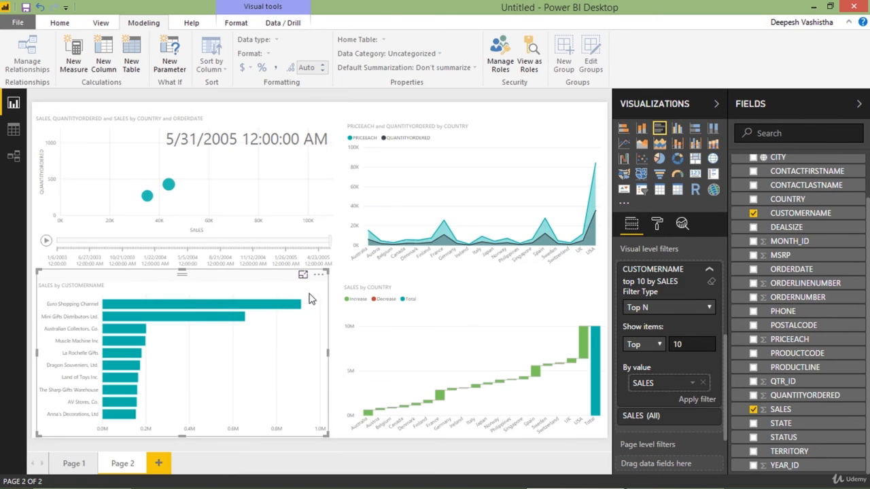
Try the ascending SALES order on the customer sales bar chart, and restore the descending order
click(319, 274)
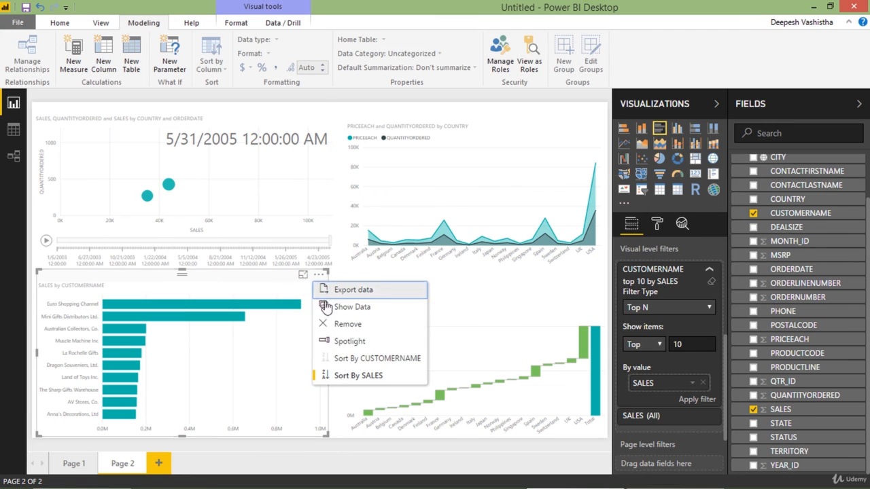
click(318, 376)
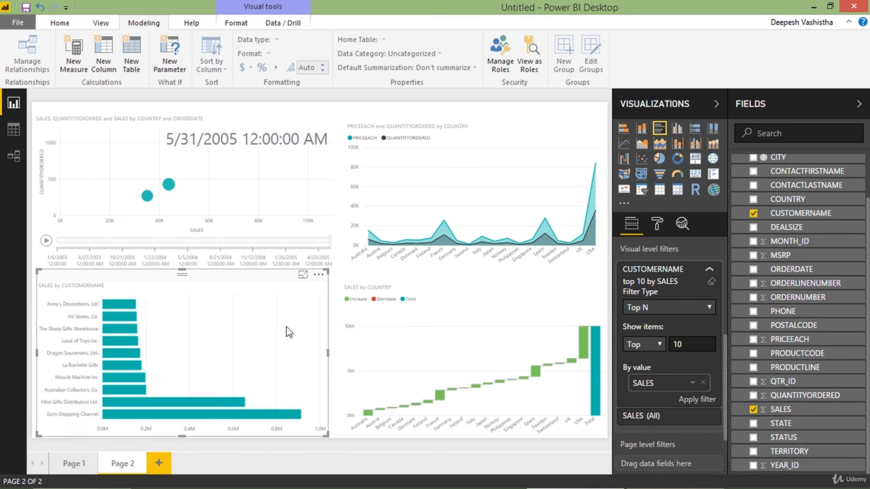
click(319, 274)
click(324, 376)
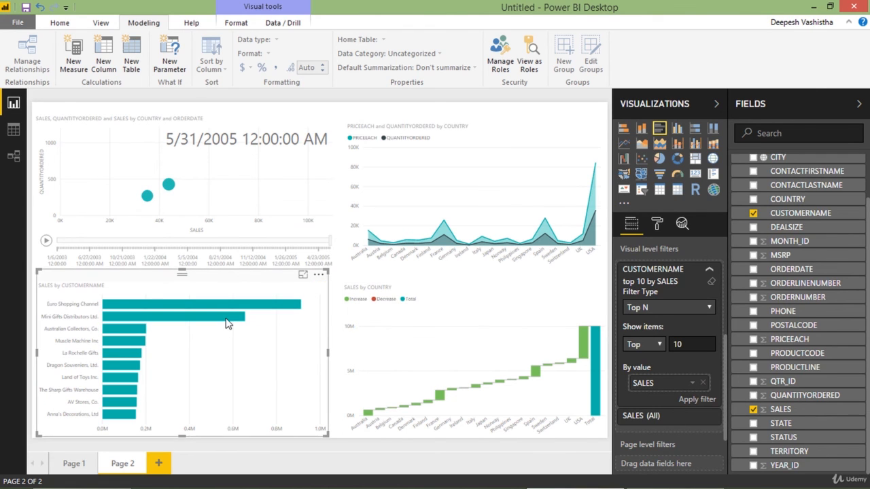
Switch to Page 1 of the report
click(75, 463)
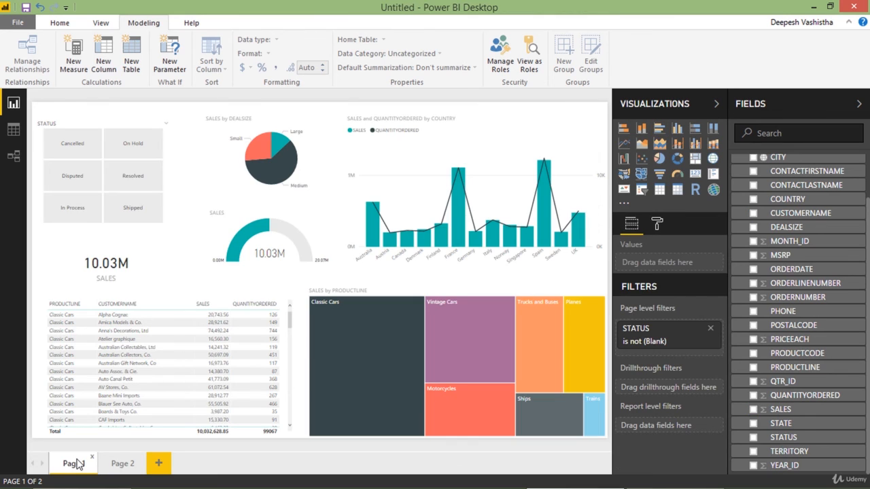